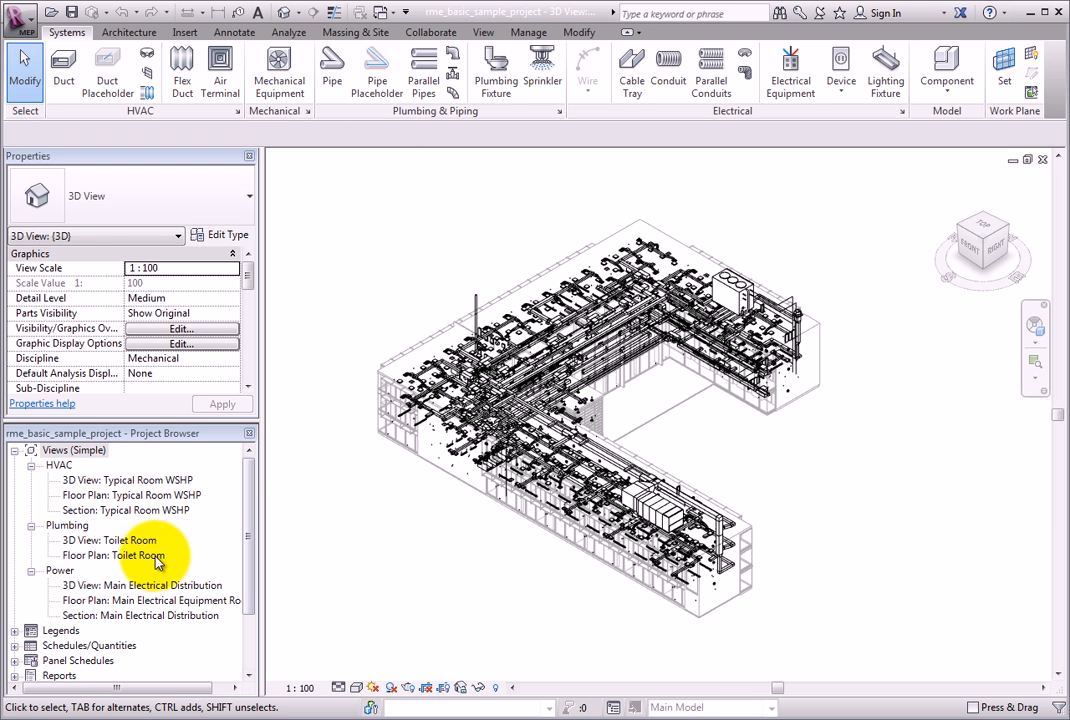
- Open the Toilet Room floor plan and try the Pipe tool's endpoint snap at the free end of the red pipe
{"action": "double_click", "coordinate": [148, 555]}
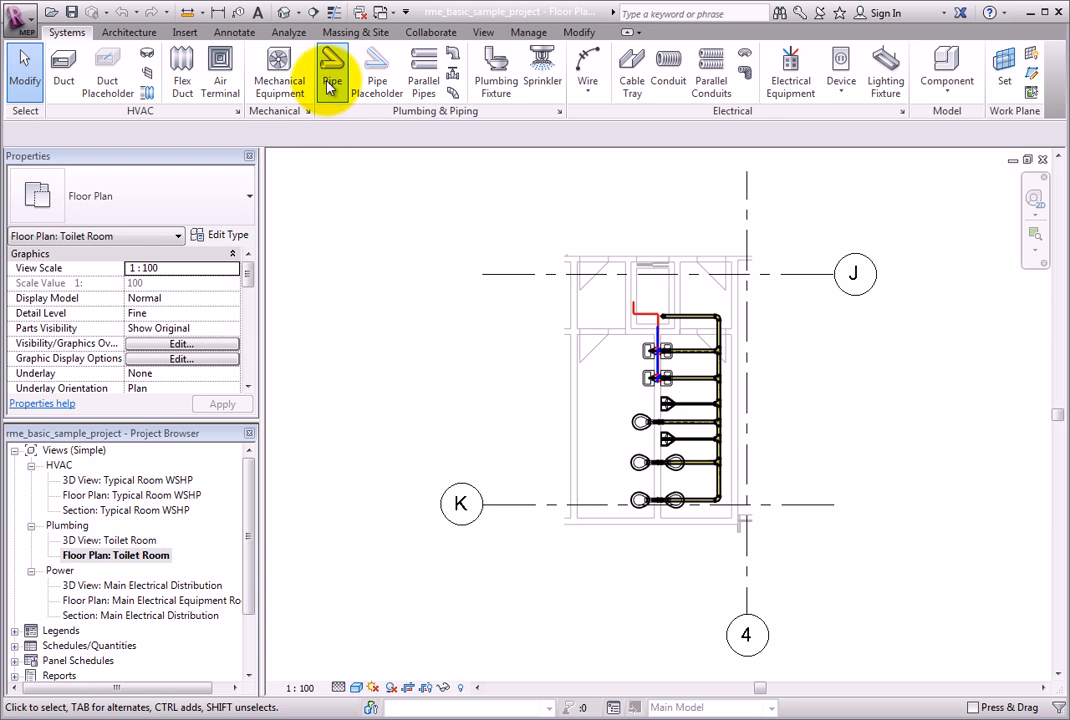
{"action": "left_click", "coordinate": [332, 75]}
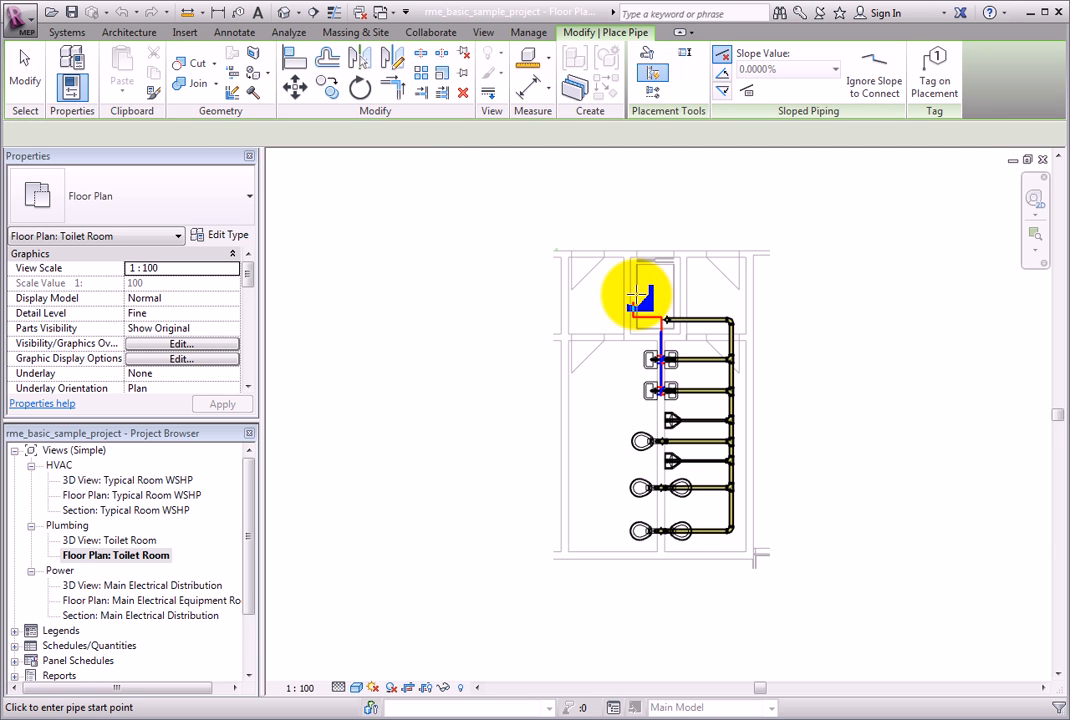
{"action": "scroll", "coordinate": [638, 298], "scroll_direction": "up", "scroll_amount": 5}
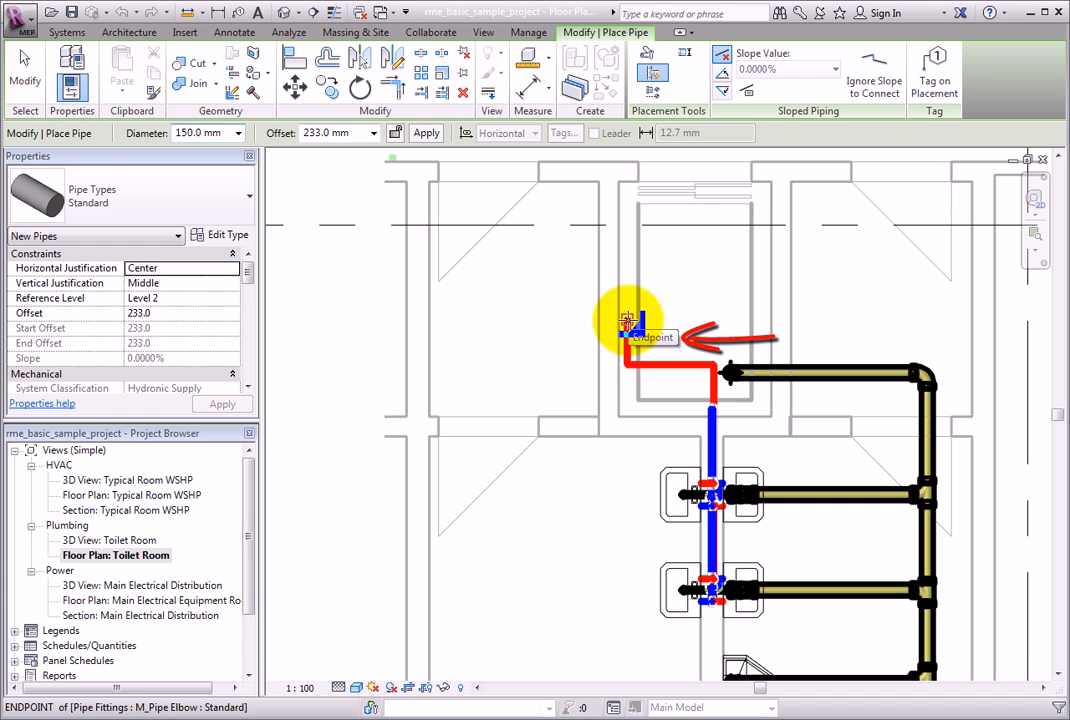
{"action": "left_click", "coordinate": [34, 98]}
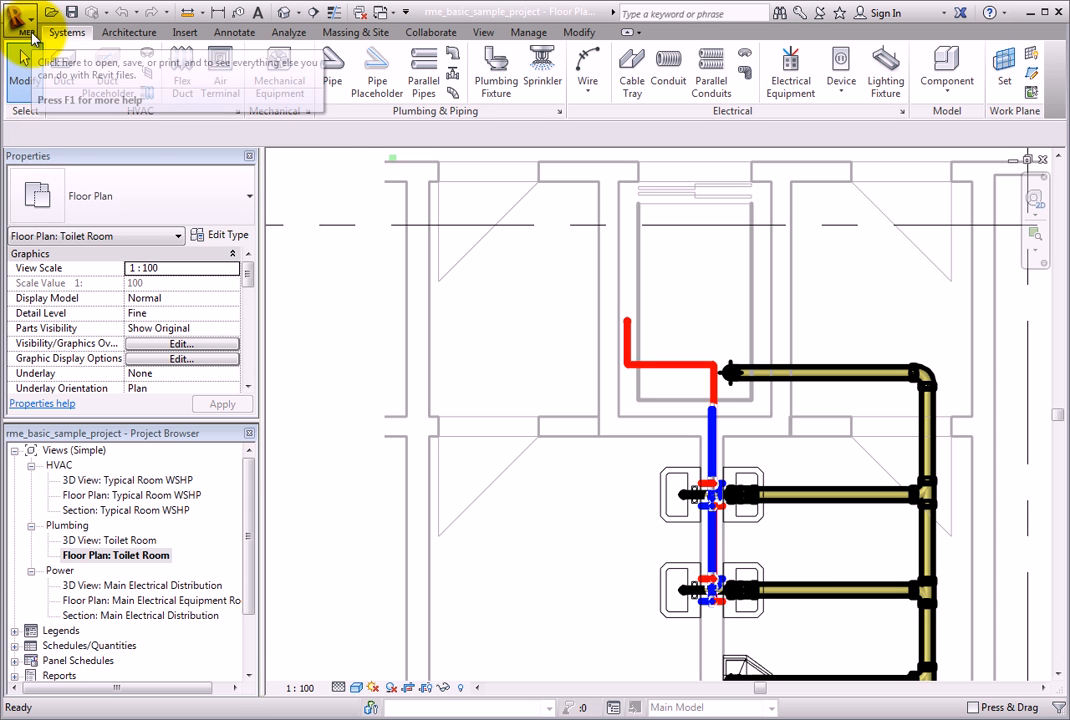
- Set the user interface's tooltip assistance to High in the program options
{"action": "left_click", "coordinate": [29, 33]}
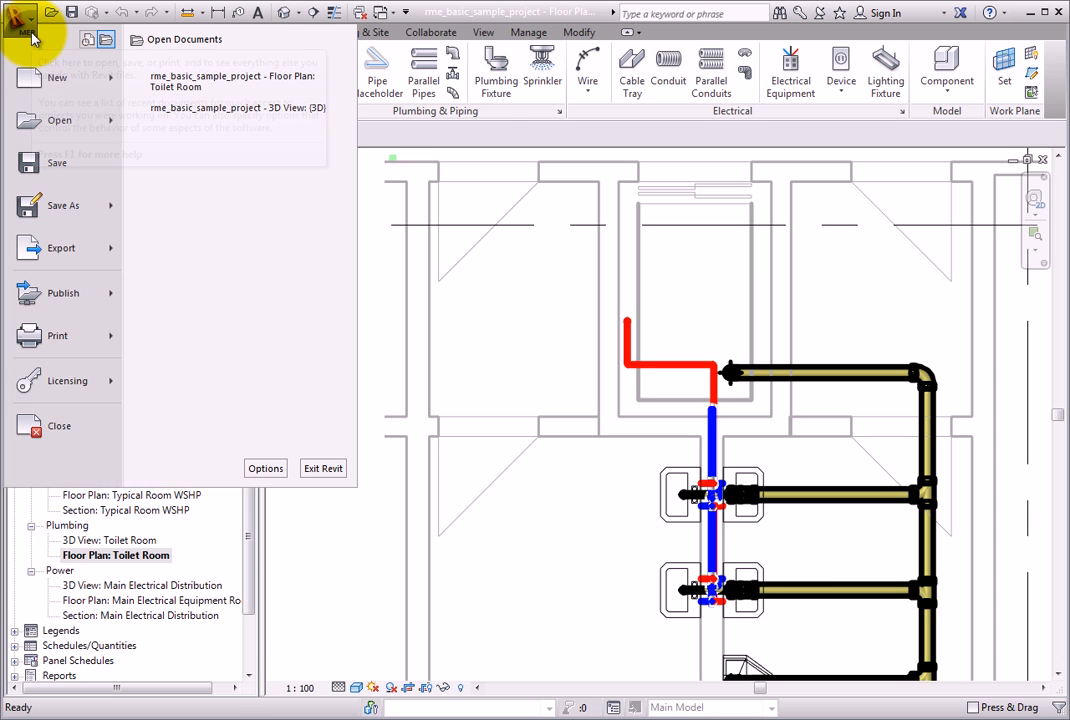
{"action": "left_click", "coordinate": [266, 469]}
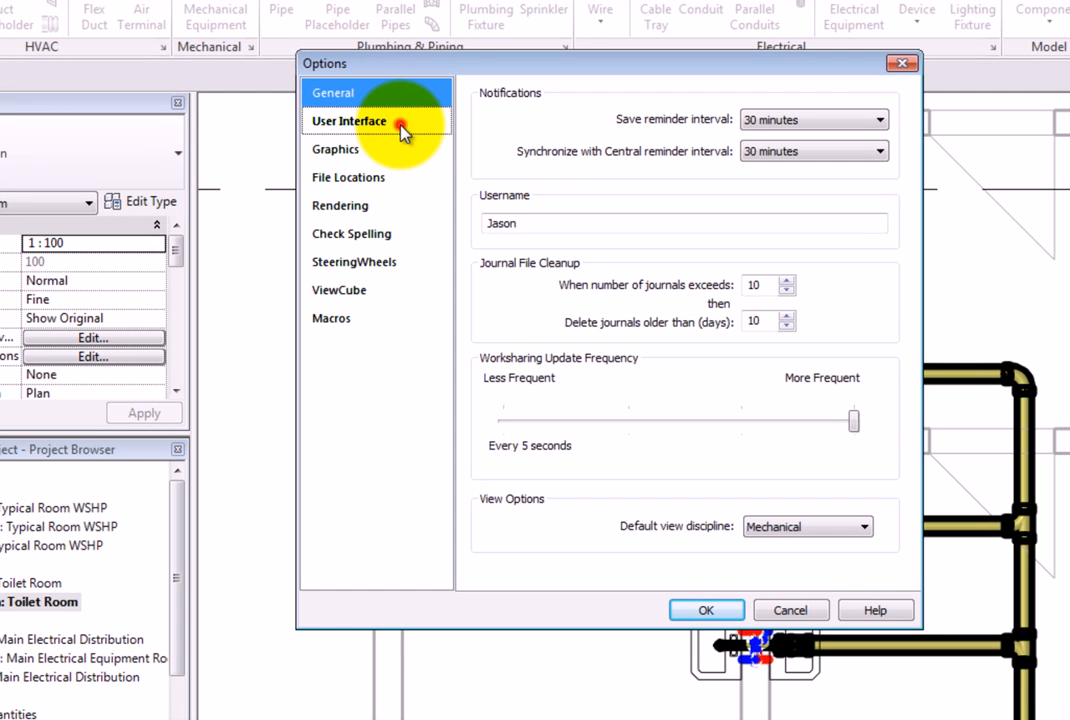
{"action": "left_click", "coordinate": [405, 130]}
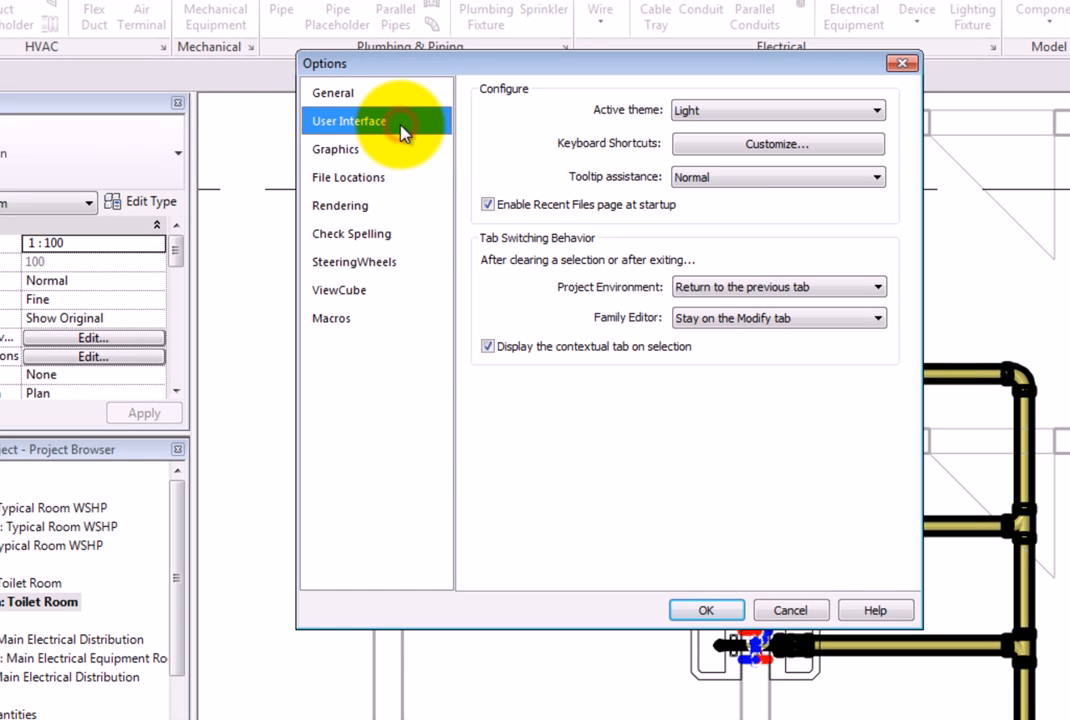
{"action": "left_click", "coordinate": [858, 182]}
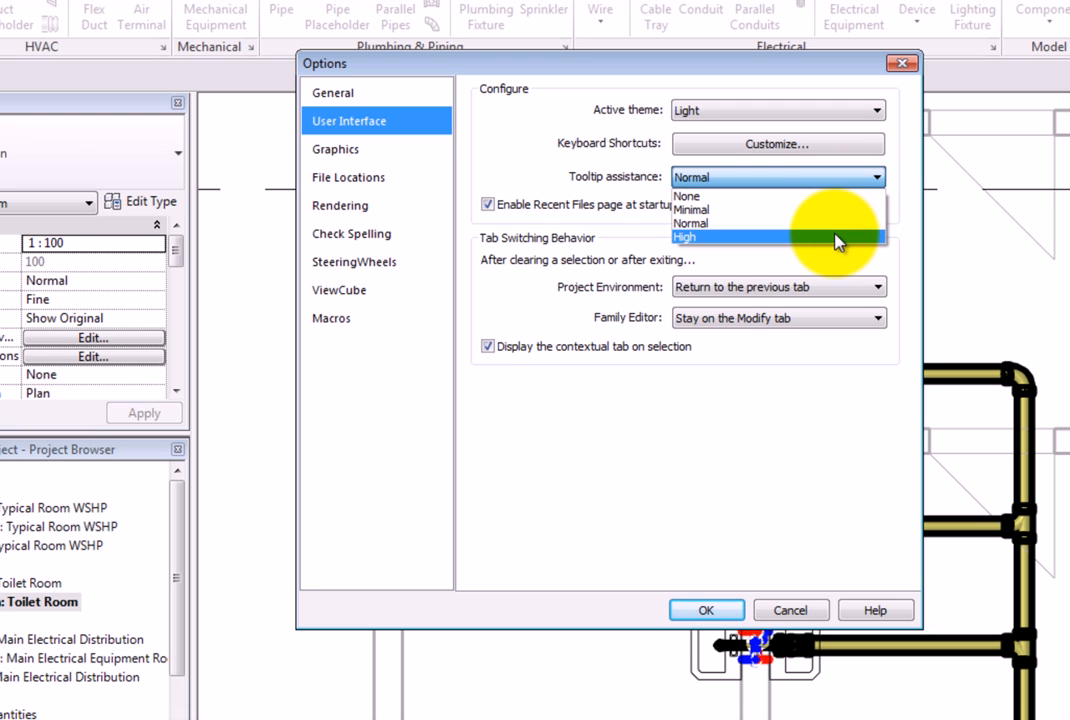
{"action": "left_click", "coordinate": [838, 238]}
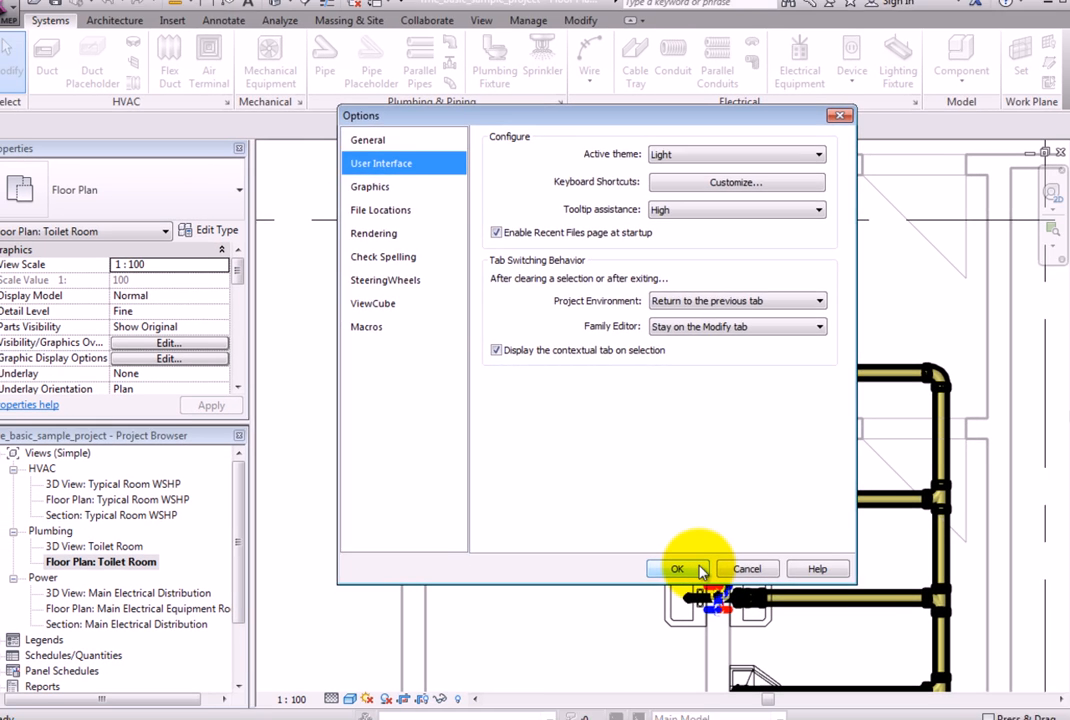
{"action": "left_click", "coordinate": [700, 569]}
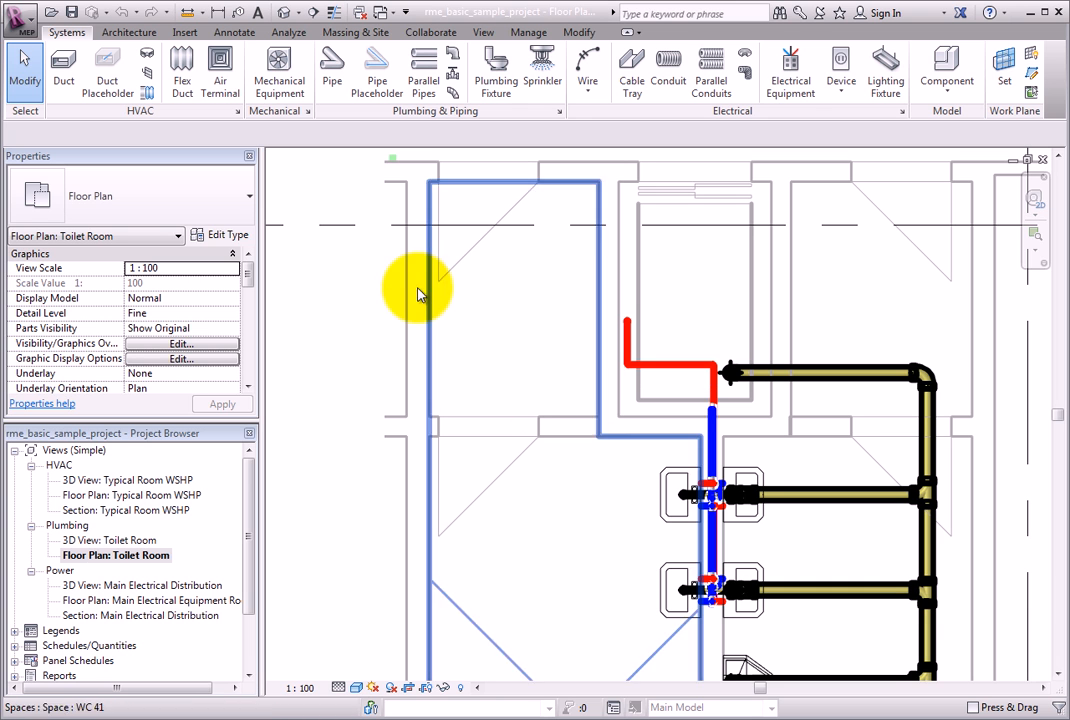
- Draw a vertical pipe about 3575 mm long inside the wall beside grid 4, ending at its intersection with grid K
{"action": "left_click", "coordinate": [333, 85]}
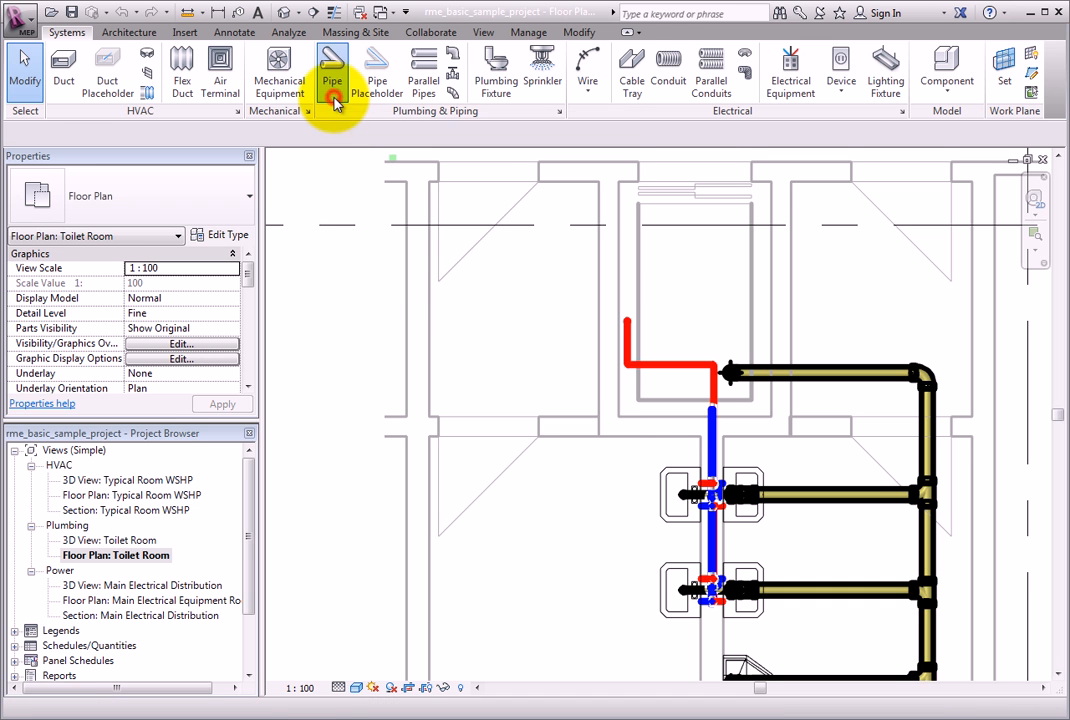
{"action": "scroll", "coordinate": [538, 570], "scroll_direction": "down", "scroll_amount": 3}
{"action": "middle_click_drag", "start_coordinate": [538, 570], "coordinate": [470, 370]}
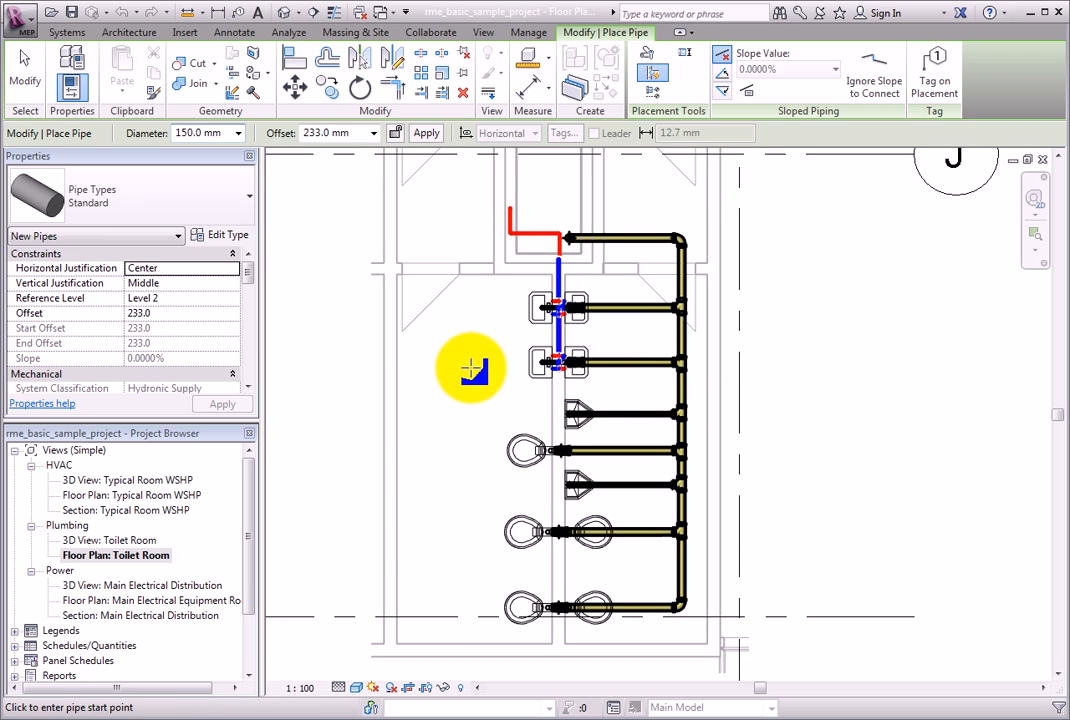
{"action": "left_click", "coordinate": [714, 387]}
{"action": "left_click", "coordinate": [714, 390]}
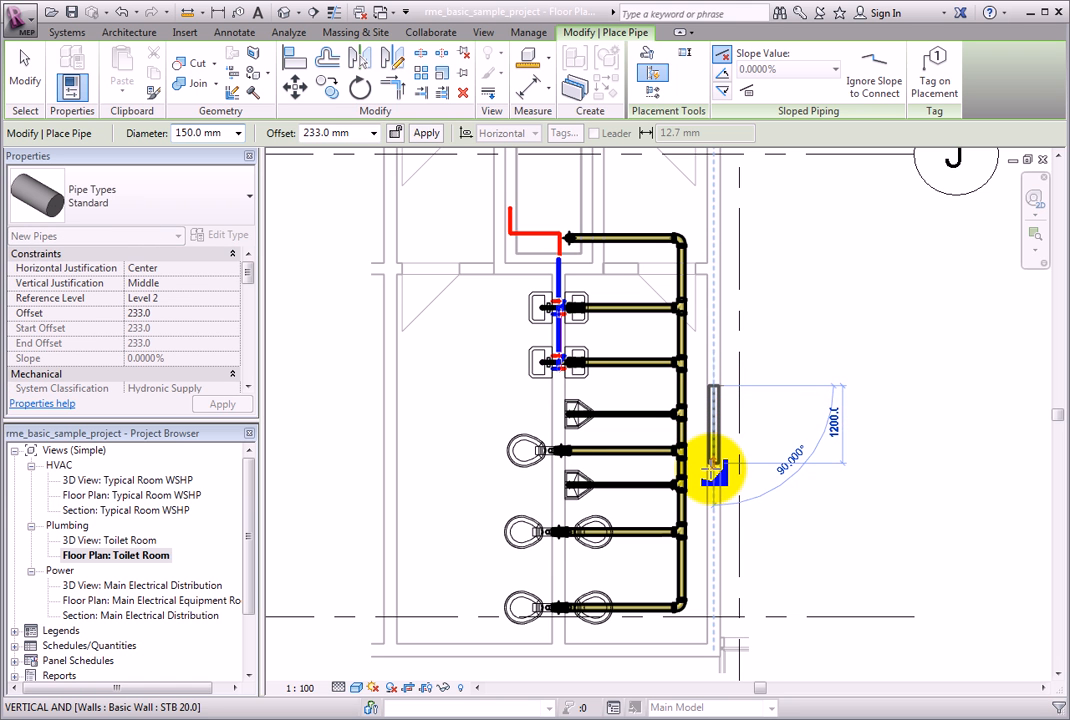
{"action": "scroll", "coordinate": [712, 495], "scroll_direction": "up", "scroll_amount": 2}
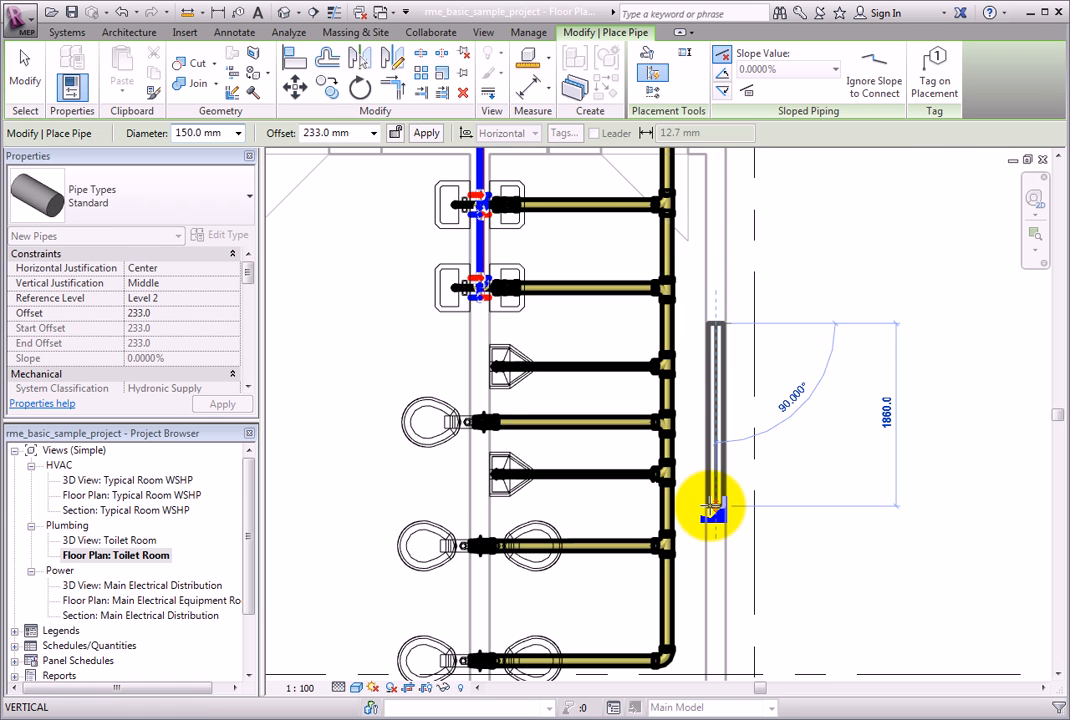
{"action": "scroll", "coordinate": [712, 507], "scroll_direction": "up", "scroll_amount": 1}
{"action": "middle_click_drag", "start_coordinate": [716, 578], "coordinate": [694, 480]}
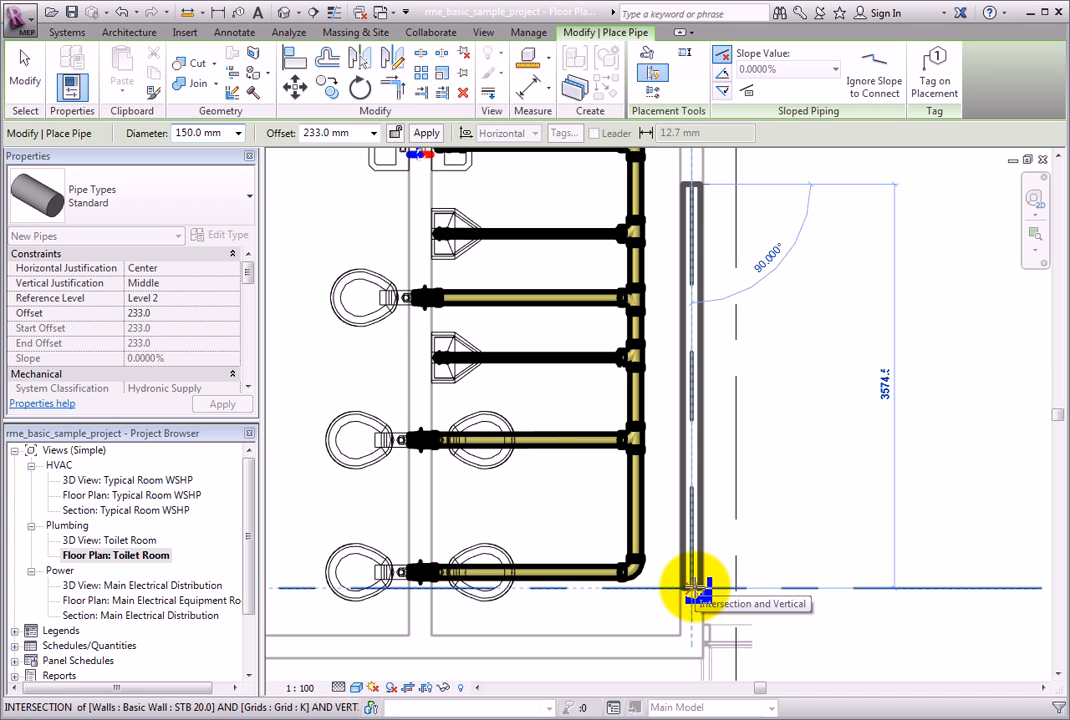
{"action": "left_click", "coordinate": [693, 592]}
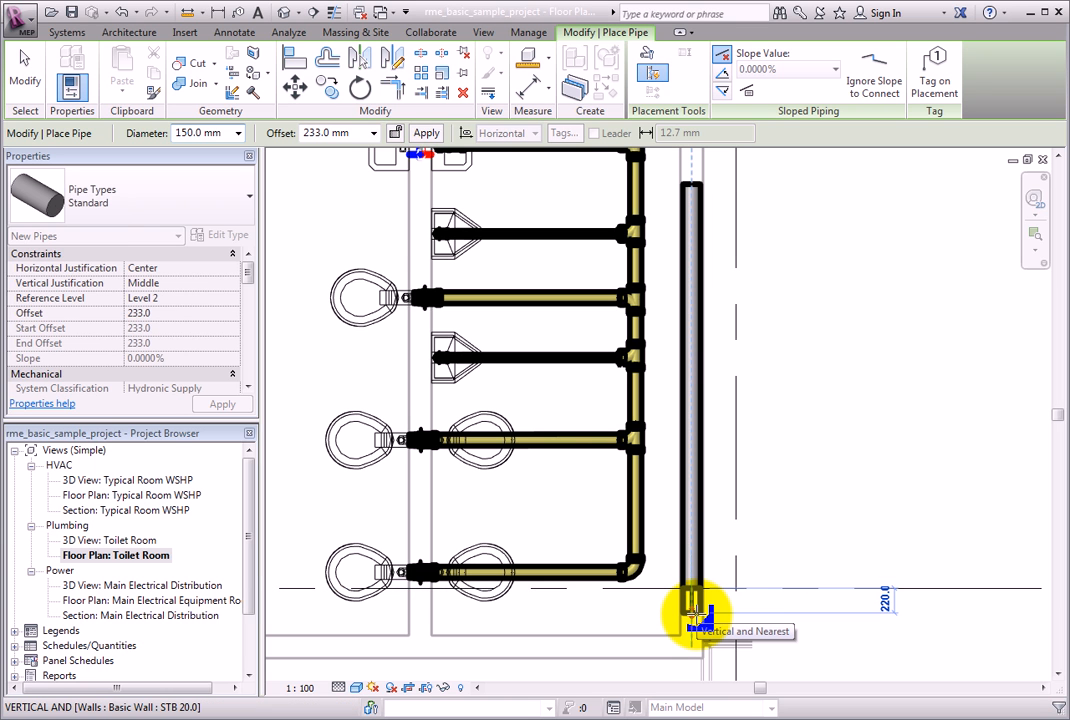
- Continue the pipe about 520 mm straight down to the wall's centreline endpoint at the corner, and finish placing pipes
{"action": "middle_click_drag", "start_coordinate": [693, 611], "coordinate": [645, 404]}
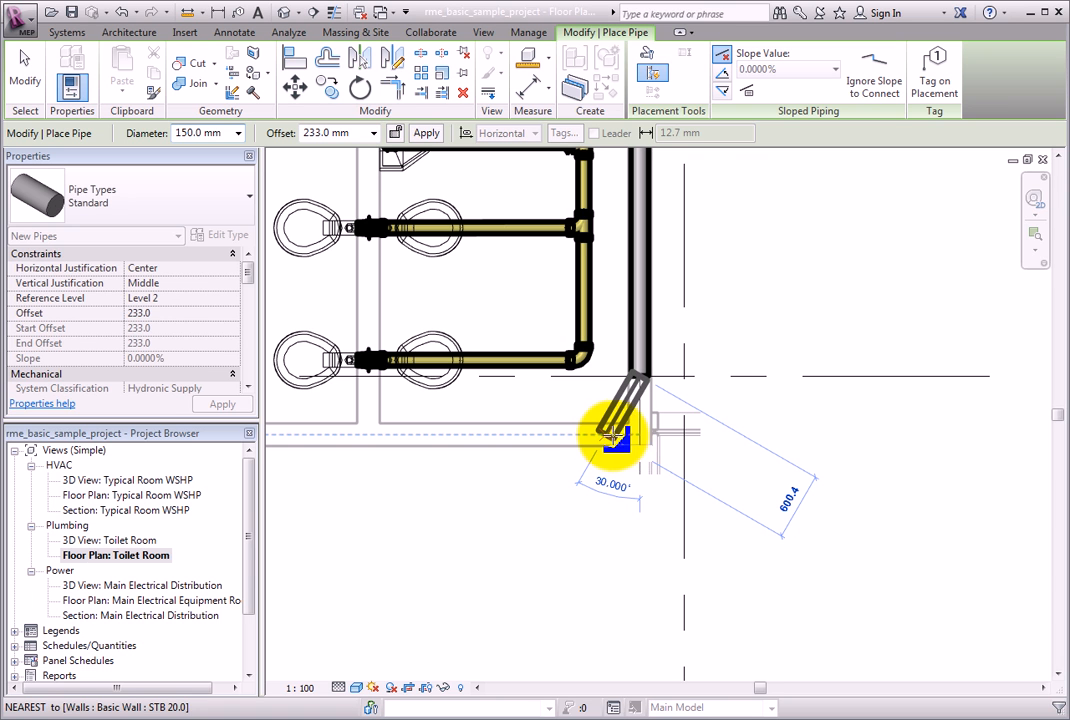
{"action": "key", "text": "Tab"}
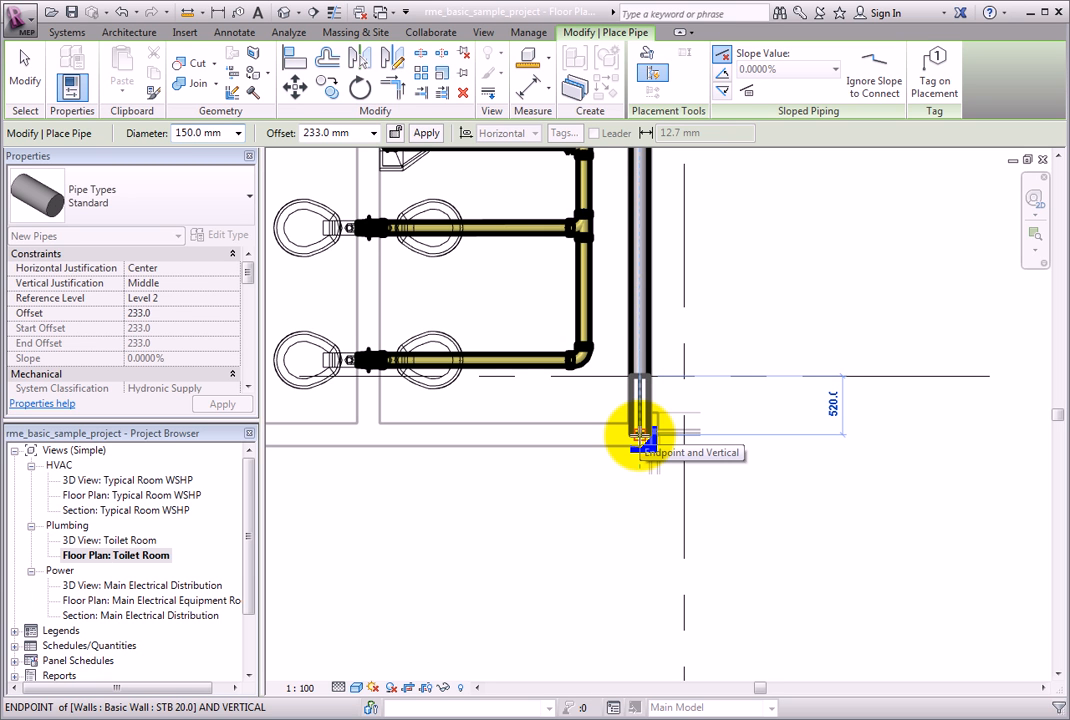
{"action": "left_click", "coordinate": [640, 435]}
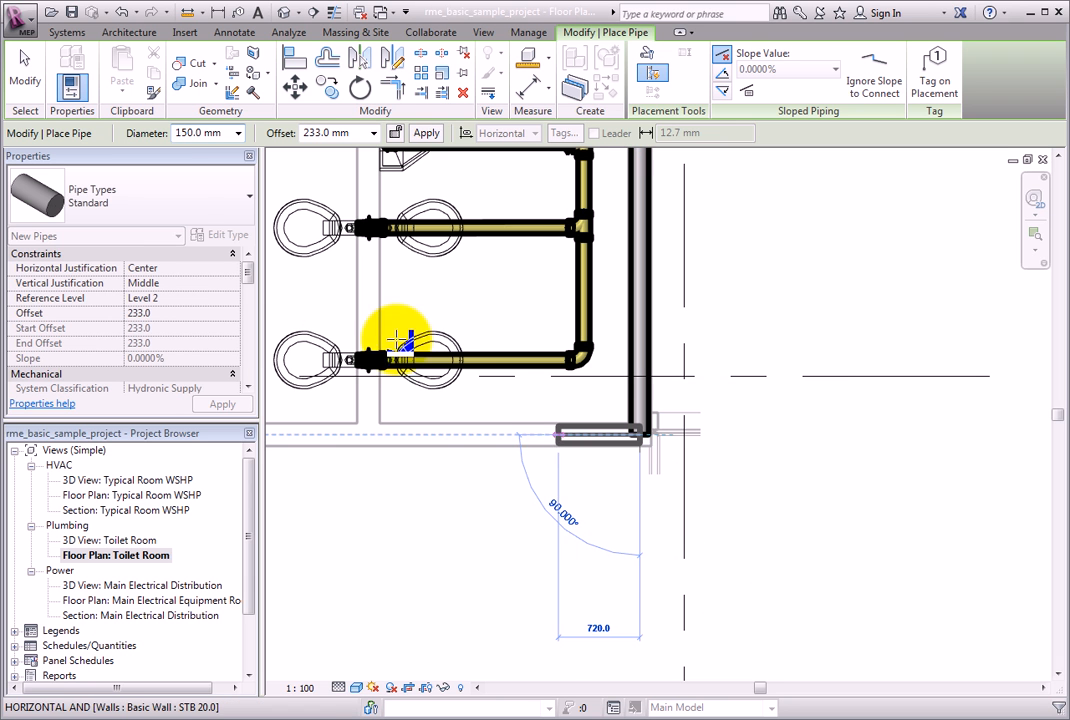
{"action": "left_click", "coordinate": [26, 90]}
- Select the new wall pipe and inspect its lower end at the wall corner
{"action": "scroll", "coordinate": [540, 515], "scroll_direction": "down", "scroll_amount": 4}
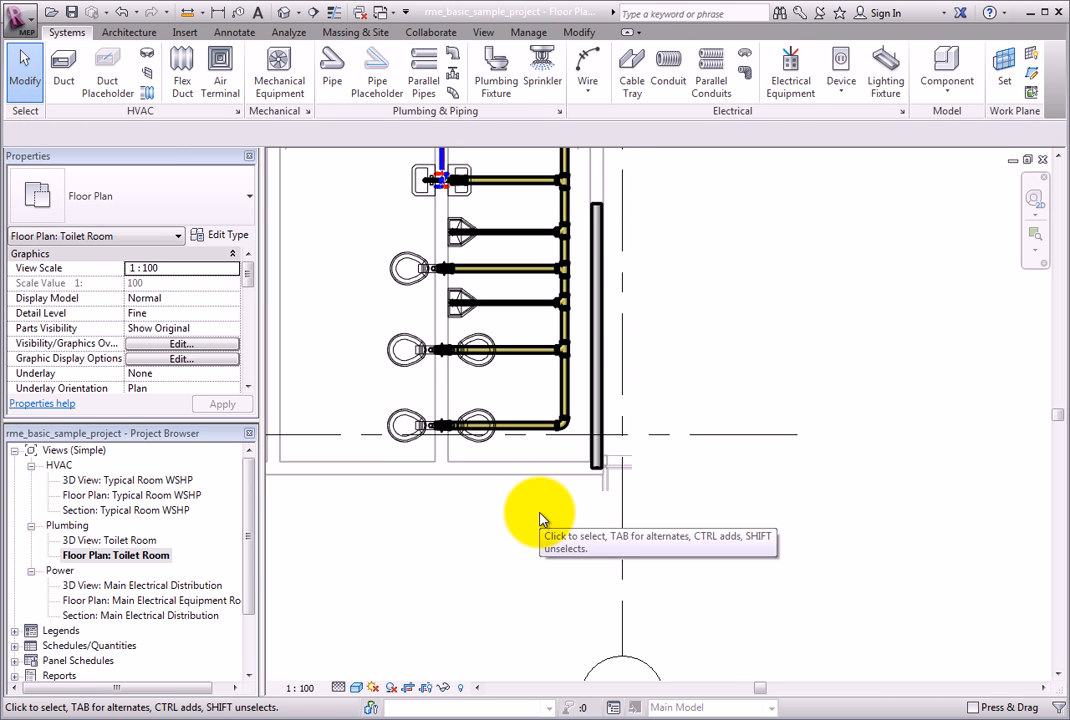
{"action": "middle_click_drag", "start_coordinate": [530, 512], "coordinate": [600, 567]}
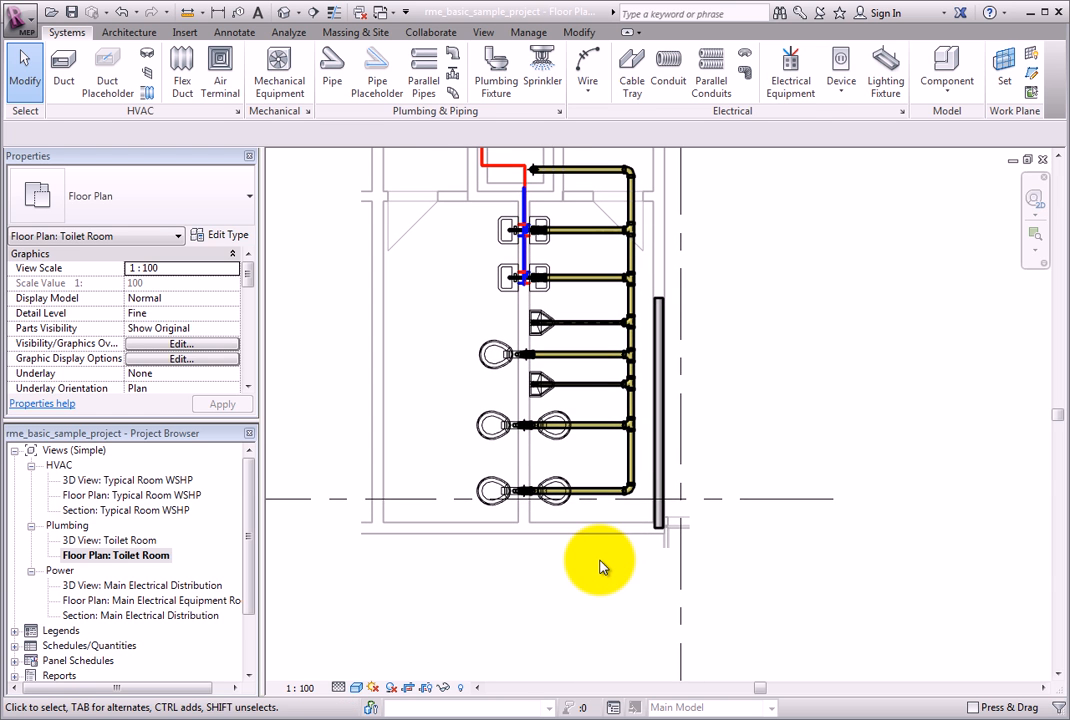
{"action": "left_click", "coordinate": [662, 422]}
{"action": "scroll", "coordinate": [668, 552], "scroll_direction": "up", "scroll_amount": 6}
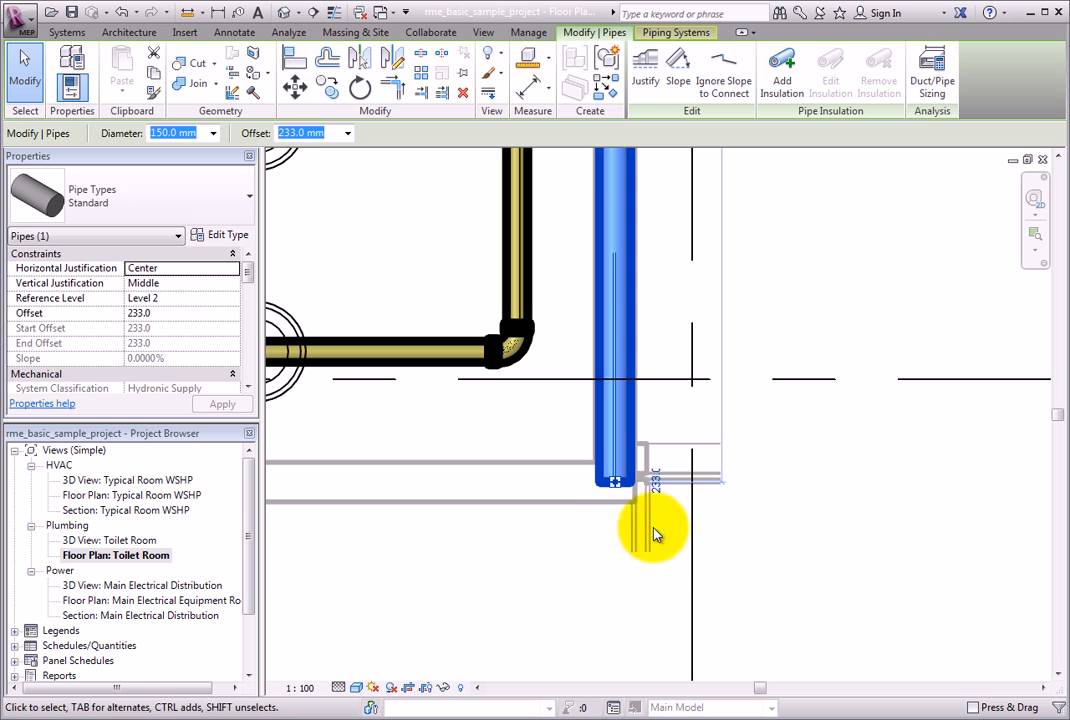
{"action": "mouse_move", "coordinate": [616, 489]}
{"action": "left_mouse_down"}
{"action": "mouse_move", "coordinate": [616, 381]}
{"action": "mouse_move", "coordinate": [616, 485]}
{"action": "left_mouse_up"}
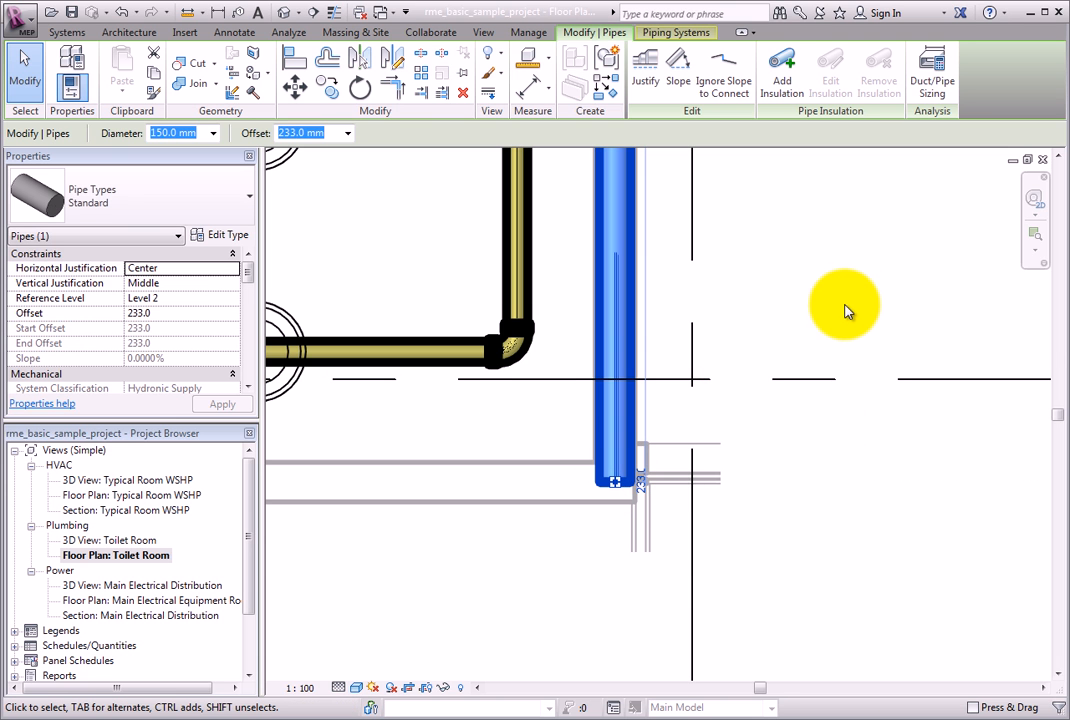
{"action": "left_click", "coordinate": [824, 332]}
{"action": "scroll", "coordinate": [822, 335], "scroll_direction": "down", "scroll_amount": 4}
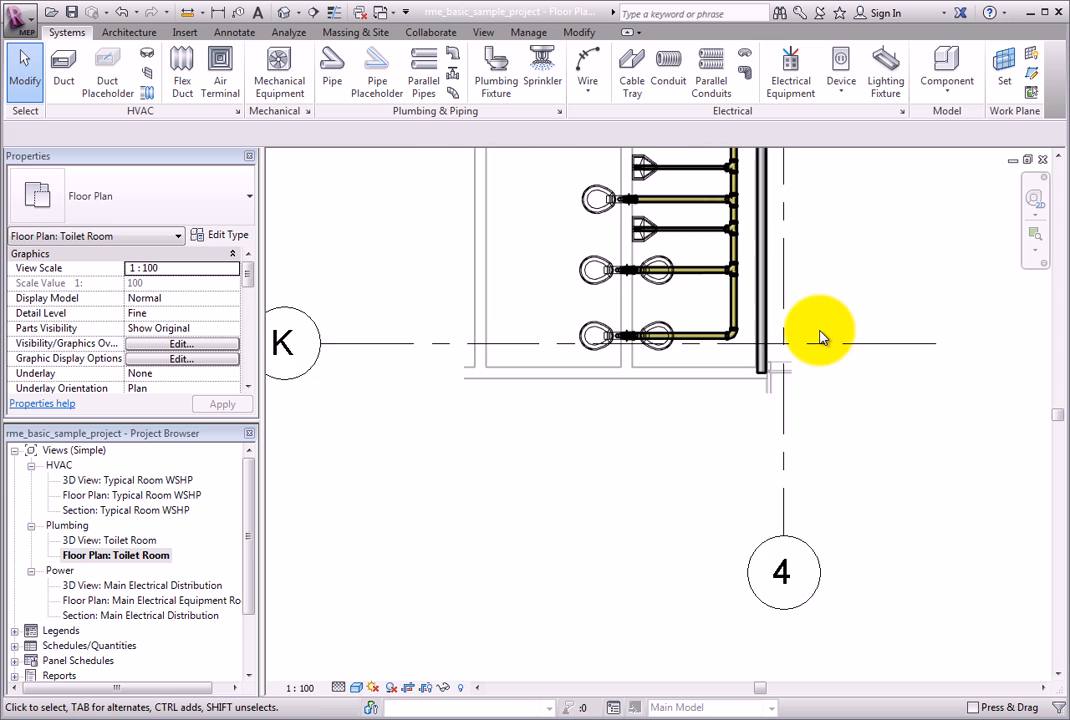
{"action": "middle_click_drag", "start_coordinate": [681, 449], "coordinate": [678, 668]}
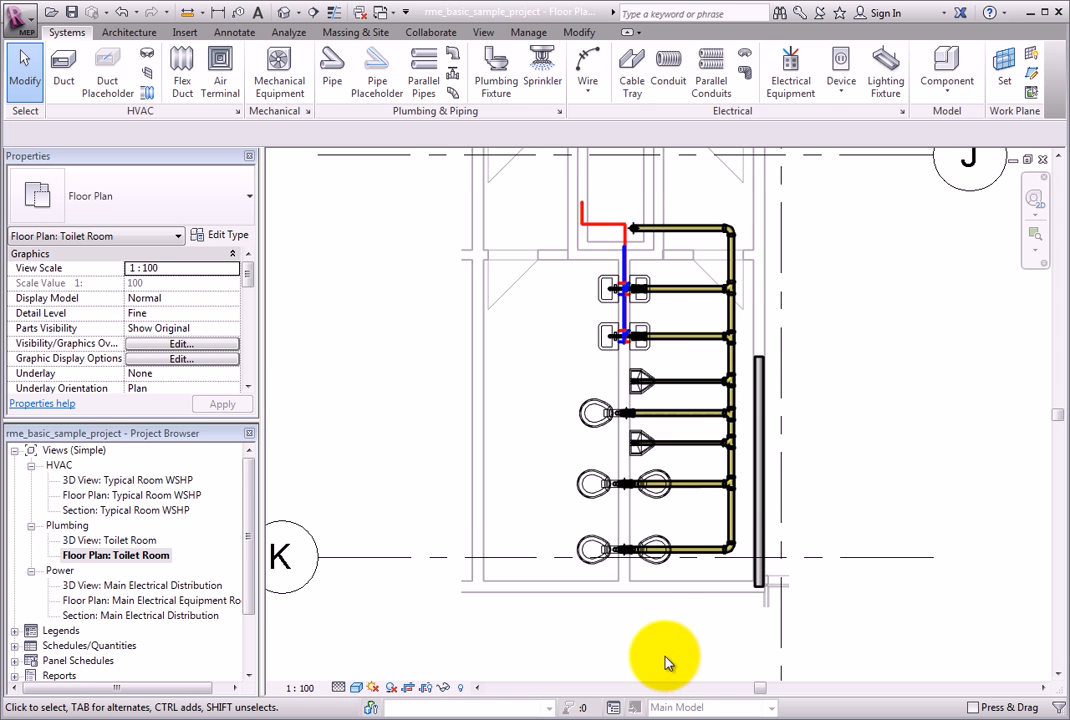
- Review the dimension snap increments and object snap options in the Snaps settings, leaving them as they are
{"action": "left_click", "coordinate": [533, 33]}
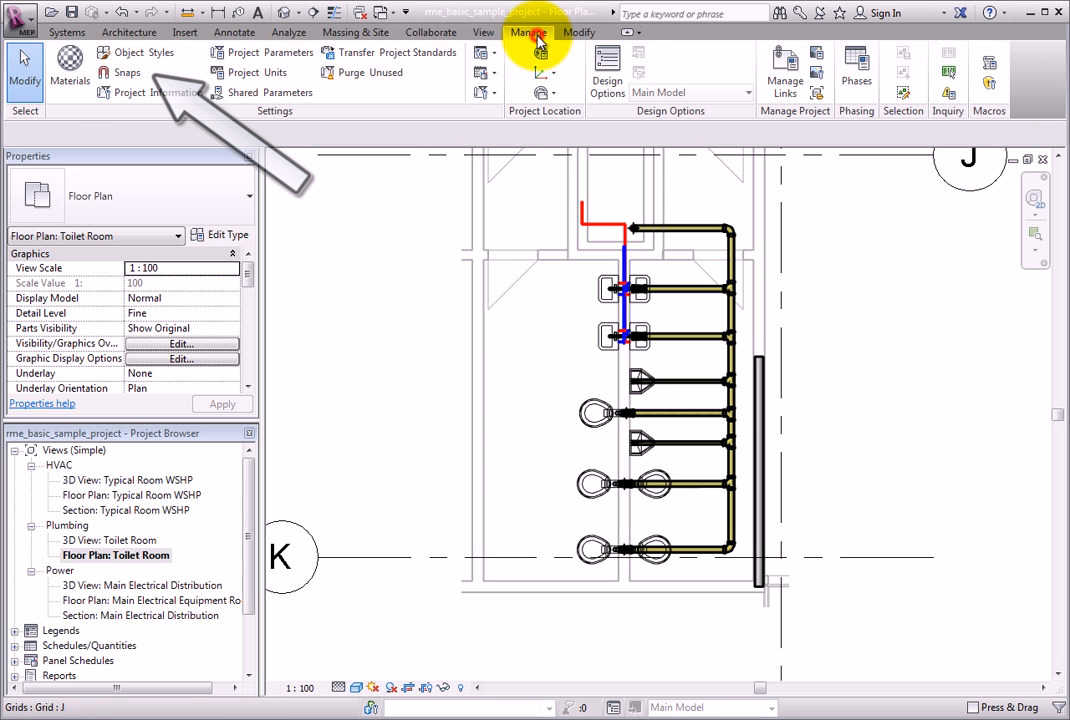
{"action": "left_click", "coordinate": [130, 78]}
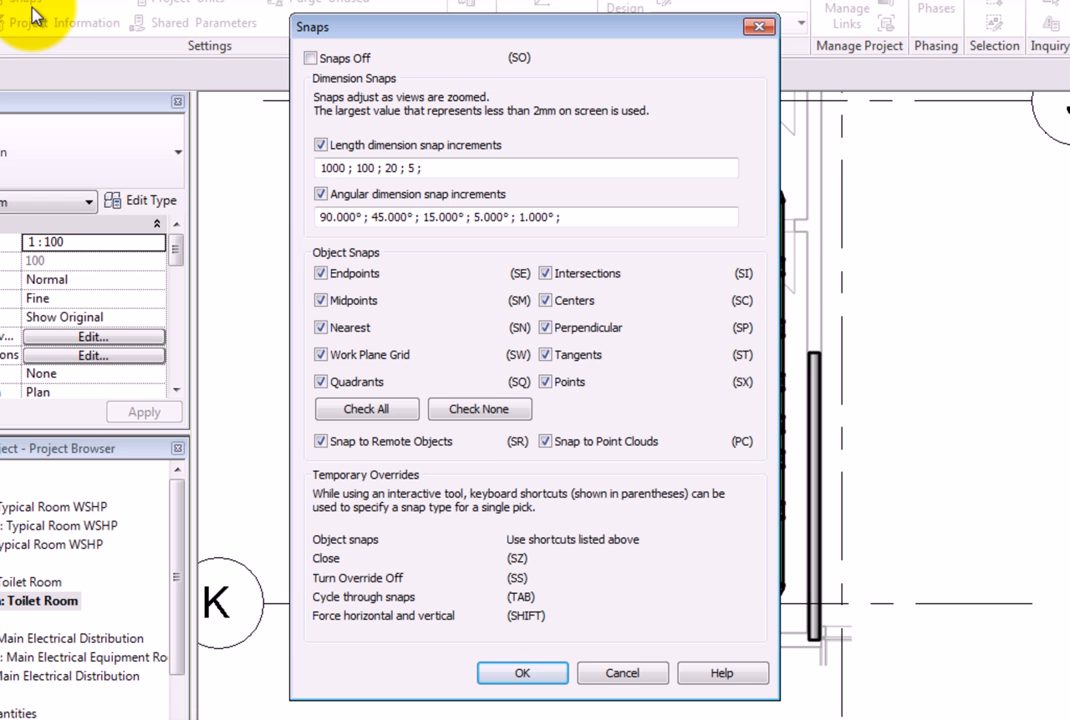
{"action": "left_click", "coordinate": [614, 673]}
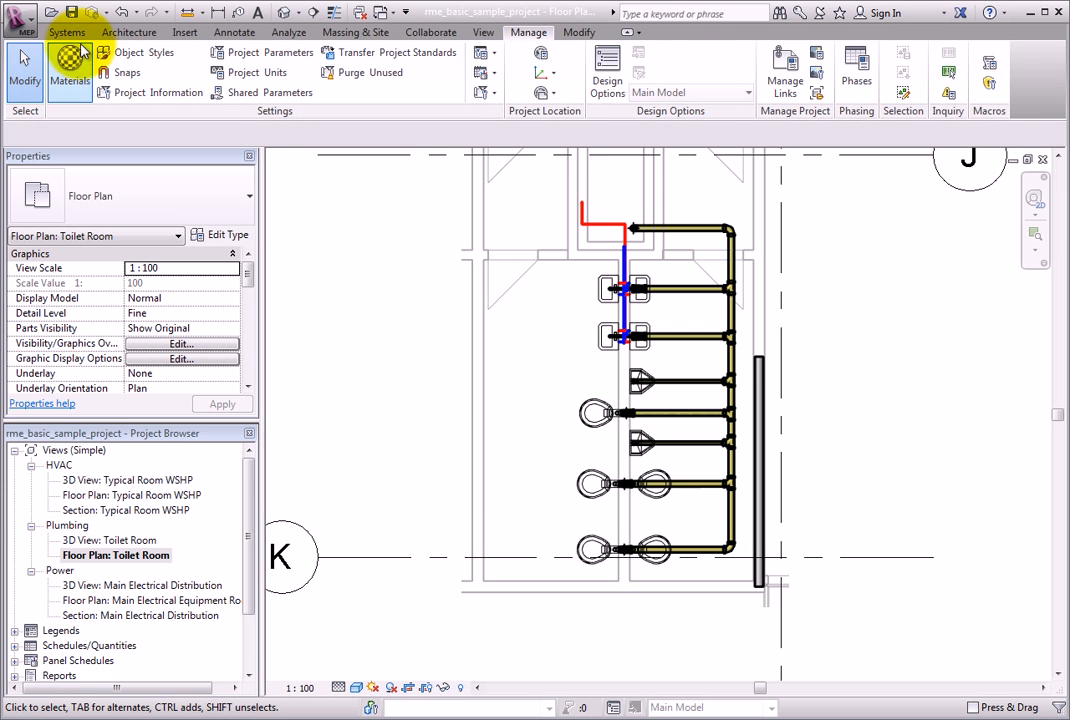
- Try the one-time Centers snap override (SC) on the upper end of the wall pipe with the Pipe tool
{"action": "left_click", "coordinate": [68, 32]}
{"action": "left_click", "coordinate": [333, 60]}
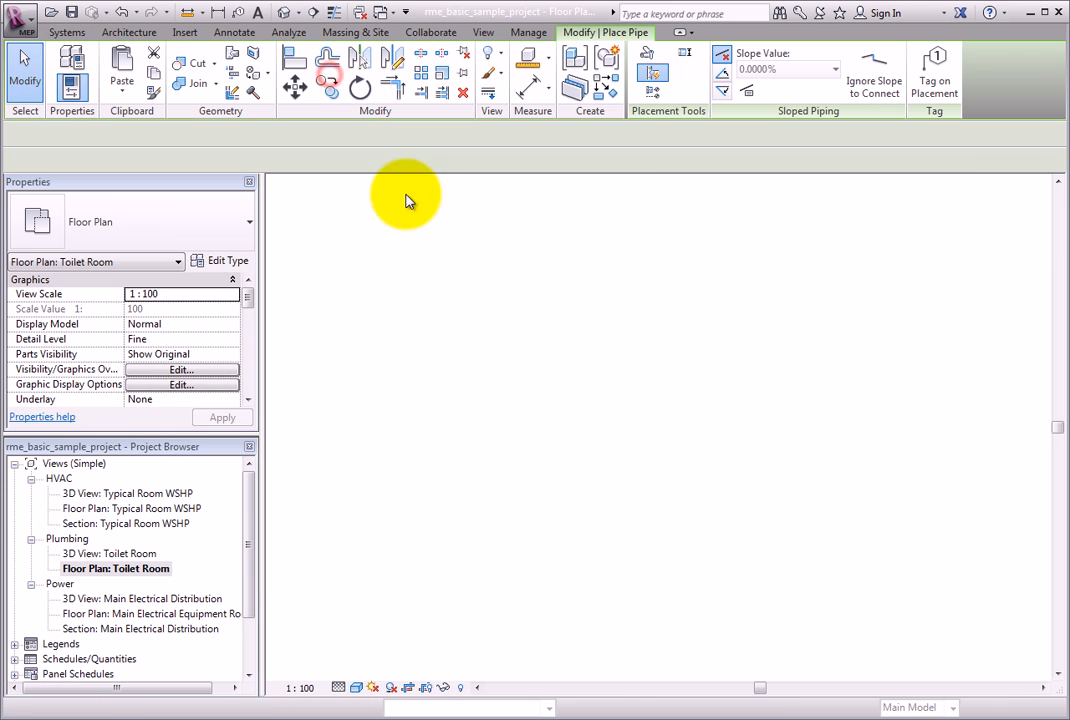
{"action": "key", "text": "s"}
{"action": "key", "text": "c"}
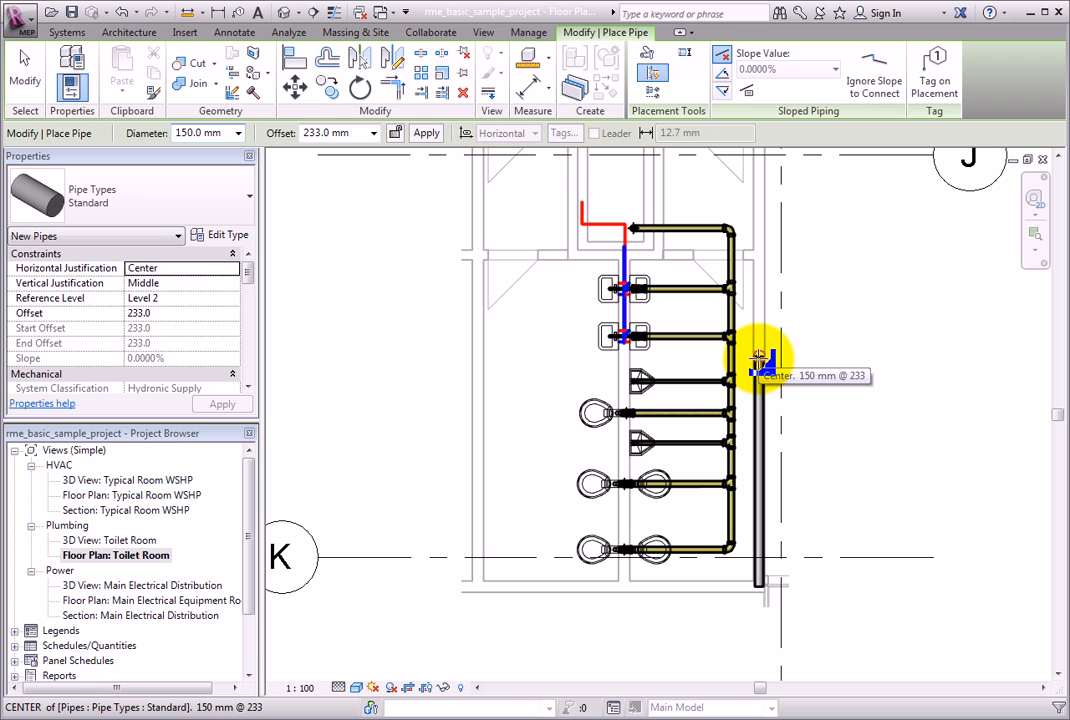
{"action": "left_click", "coordinate": [25, 72]}
- Check the temporary override shortcuts in the Snaps settings and close them without changes
{"action": "left_click", "coordinate": [528, 32]}
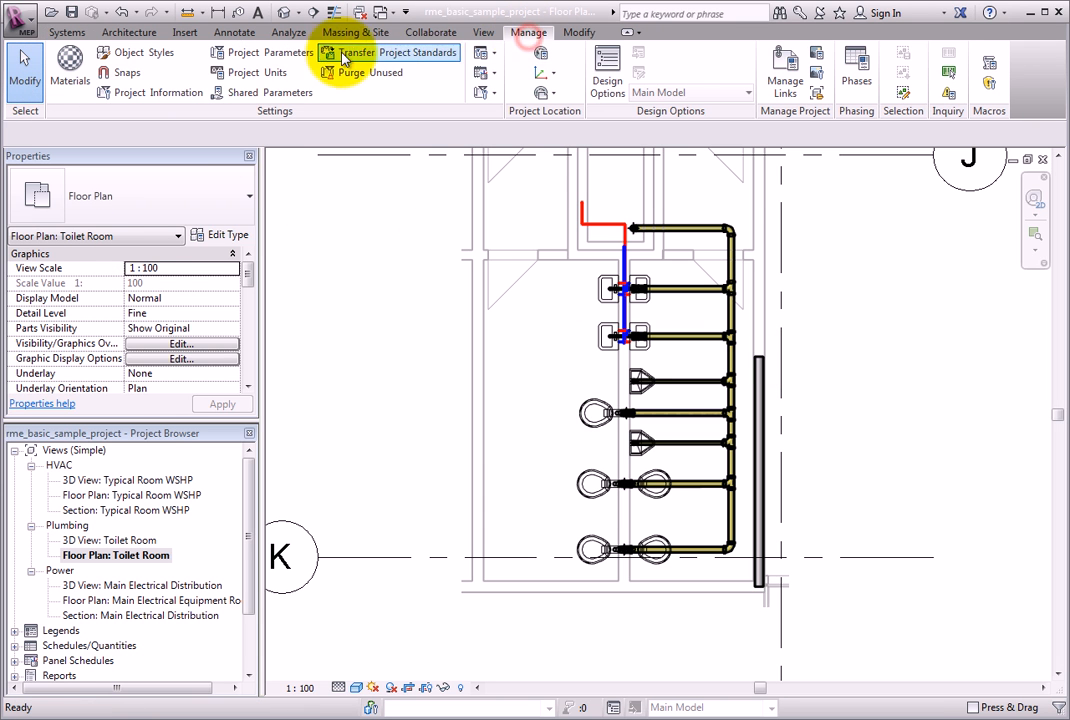
{"action": "left_click", "coordinate": [130, 74]}
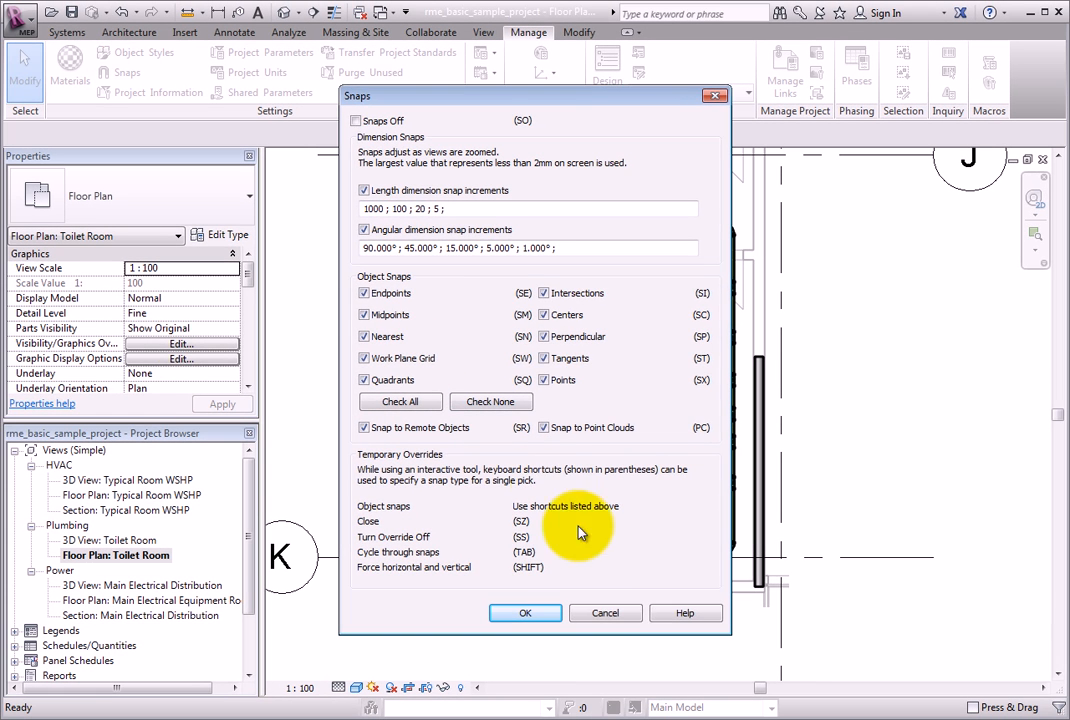
{"action": "left_click", "coordinate": [614, 614]}
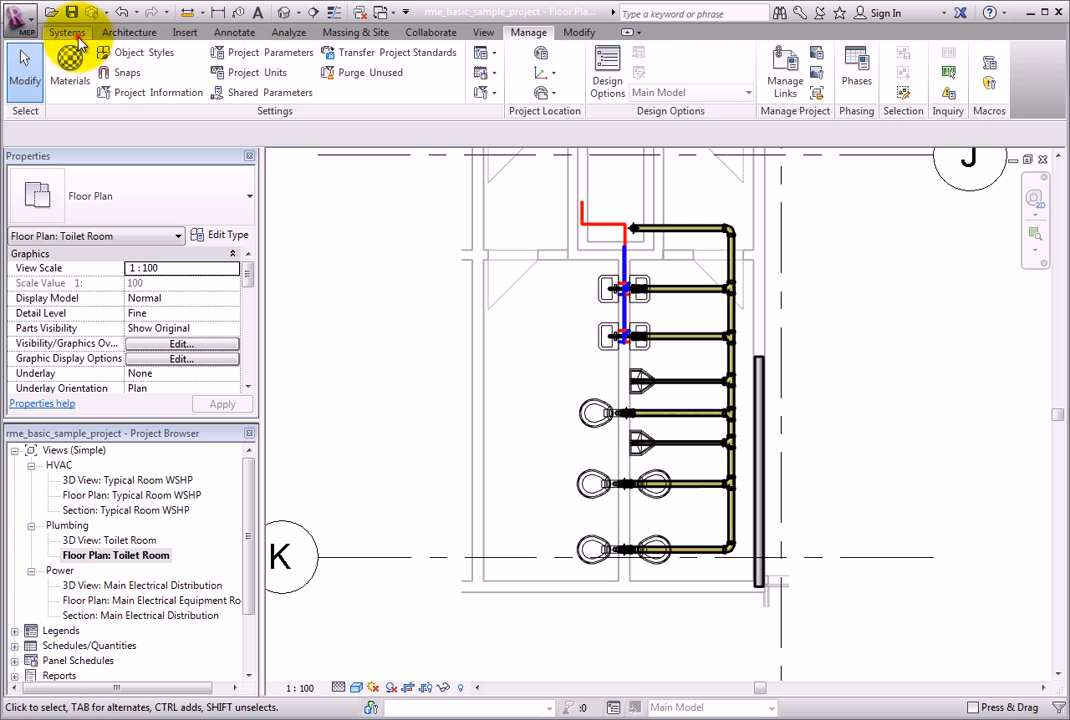
- Start a vertical pipe in the room west of the fixtures, its start aligned by extension snap with the wall pipe's upper end
{"action": "left_click", "coordinate": [67, 31]}
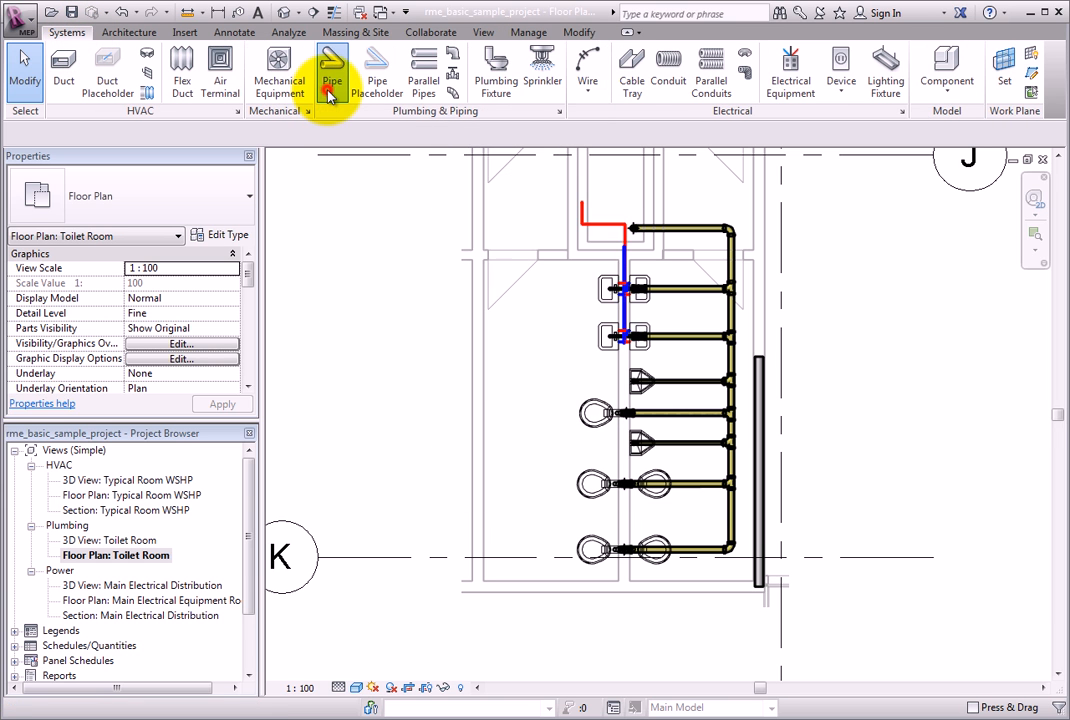
{"action": "left_click", "coordinate": [331, 90]}
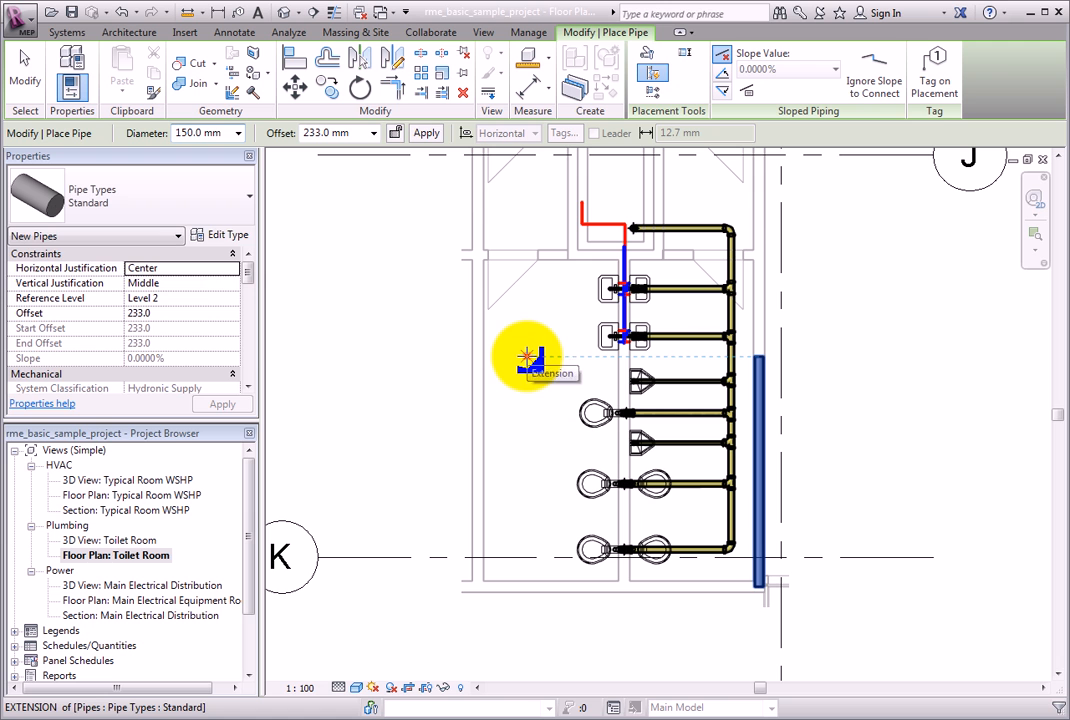
{"action": "left_click", "coordinate": [527, 357]}
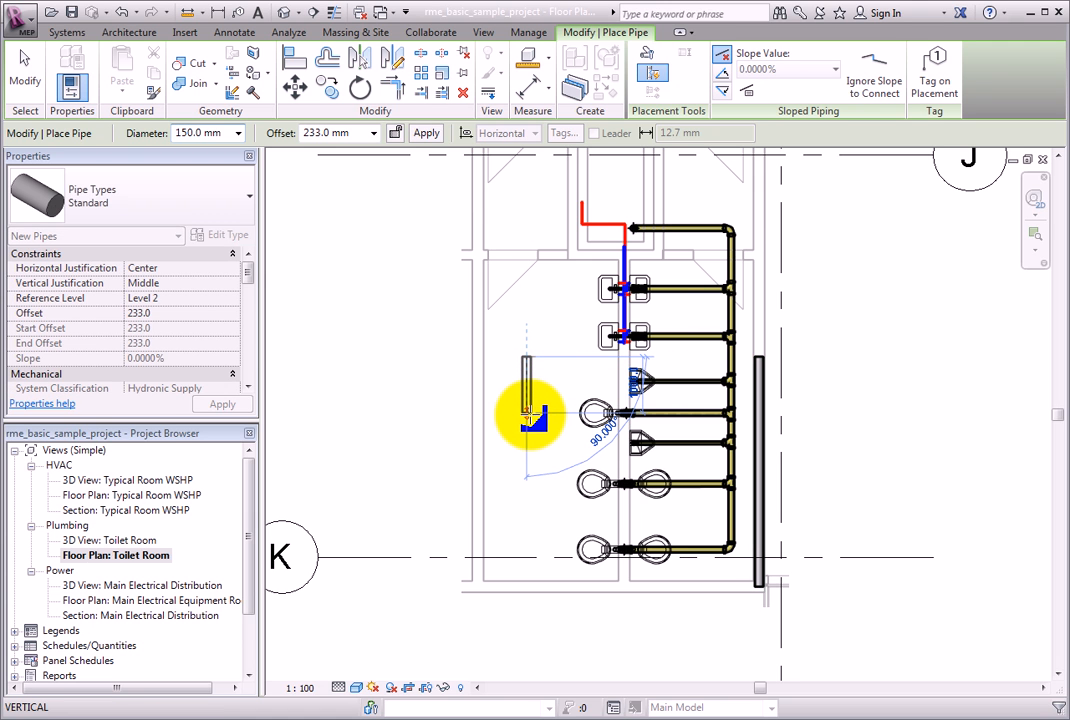